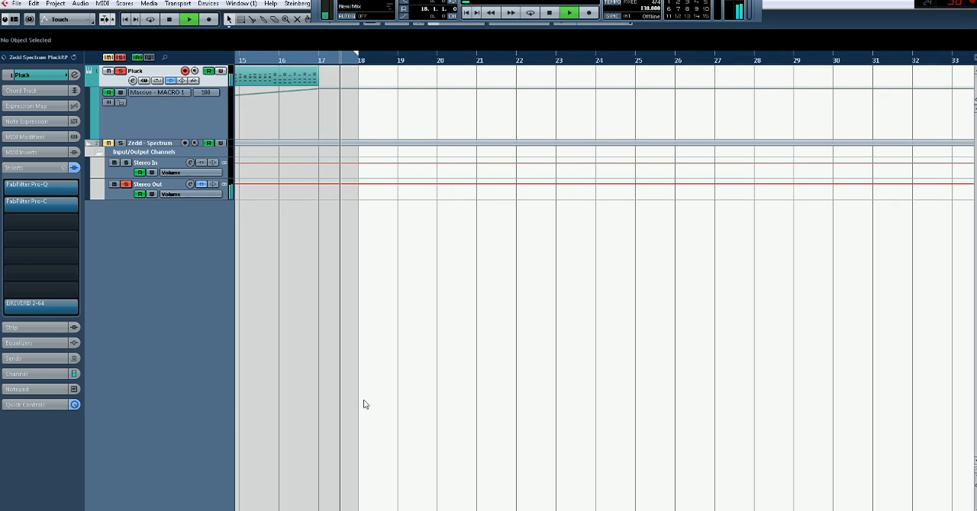
Stop playback, return to the start of the project and open the Massive instrument on the Pluck track
{"action": "key", "text": "space"}
{"action": "key", "text": "KP_Decimal"}
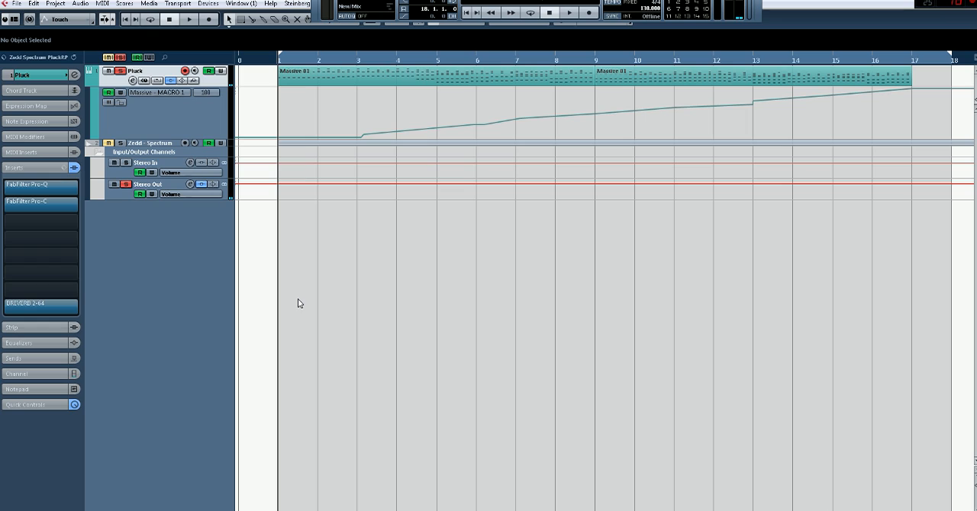
{"action": "left_click", "coordinate": [10, 76]}
{"action": "left_click", "coordinate": [10, 77]}
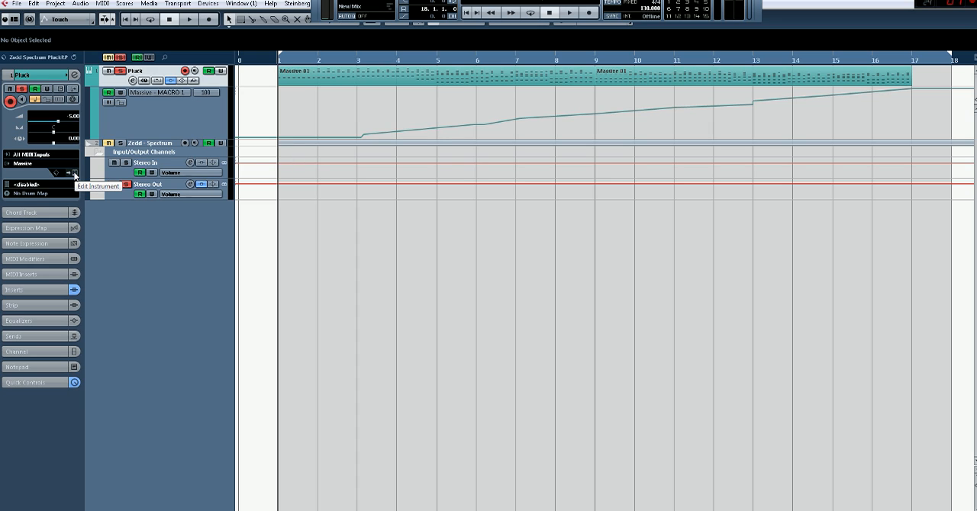
{"action": "left_click", "coordinate": [74, 174]}
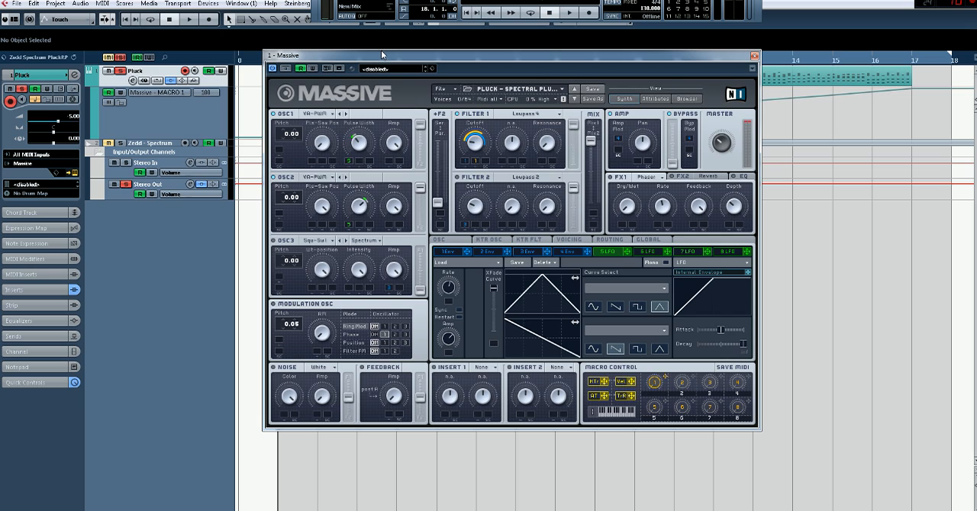
{"action": "left_click_drag", "start_coordinate": [382, 59], "coordinate": [396, 85]}
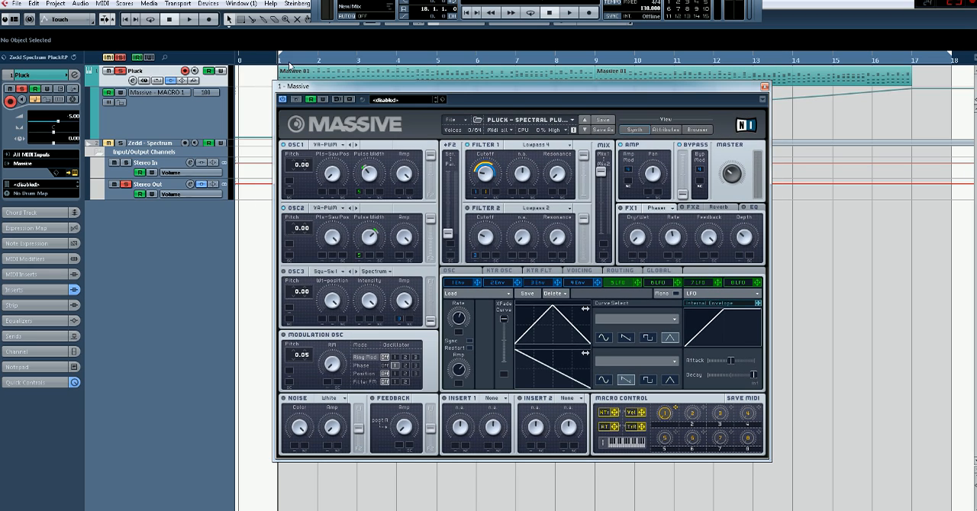
{"action": "left_click_drag", "start_coordinate": [332, 87], "coordinate": [333, 58]}
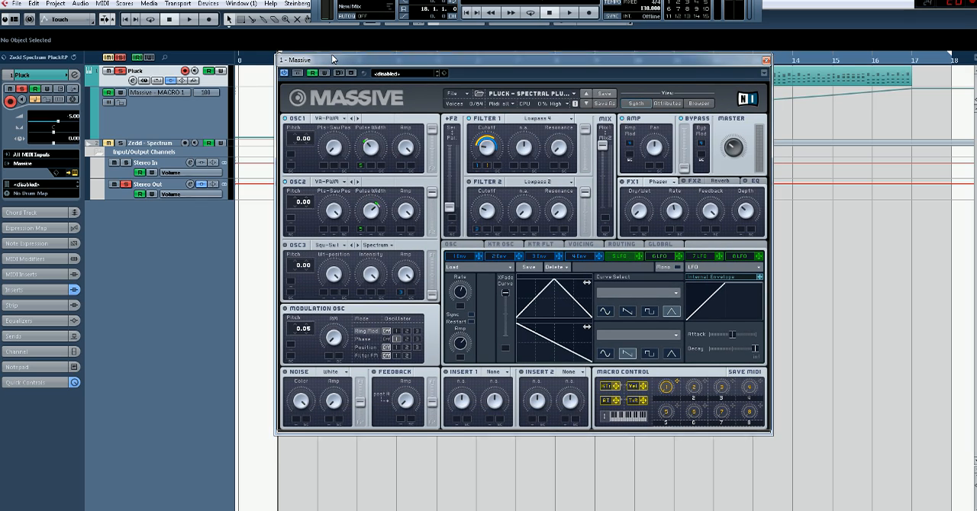
Examine Massive's envelopes 1 and 4 and the wavetable choices for oscillator 1
{"action": "left_click", "coordinate": [461, 252]}
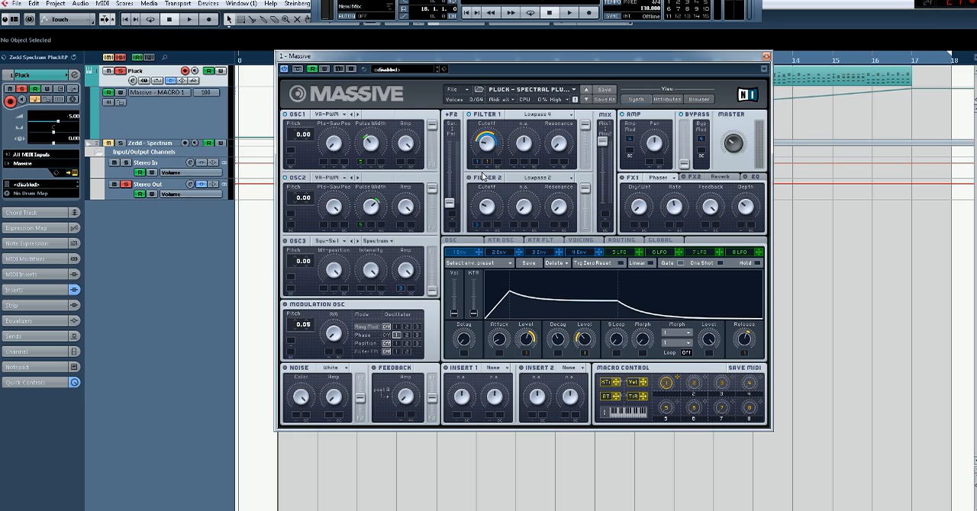
{"action": "left_click", "coordinate": [580, 252]}
{"action": "left_click", "coordinate": [459, 254]}
{"action": "left_click", "coordinate": [327, 115]}
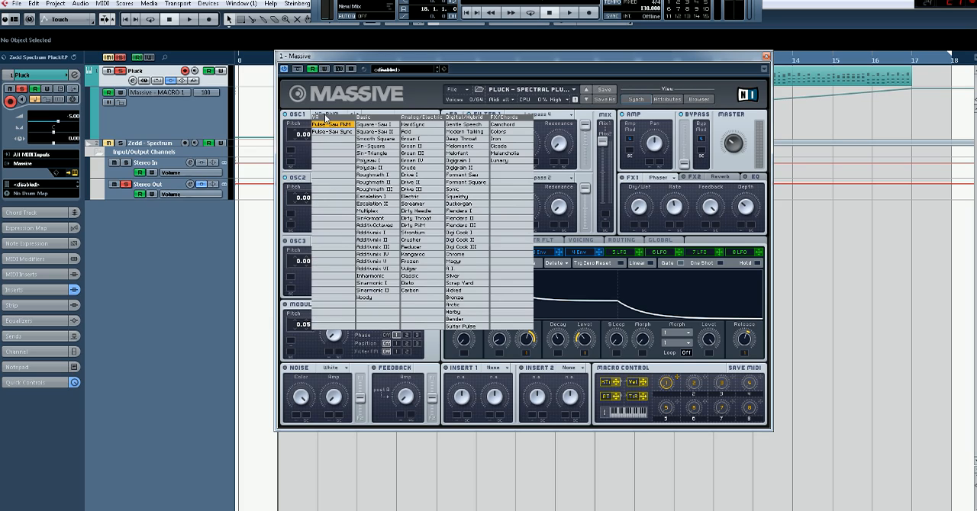
{"action": "left_click", "coordinate": [323, 106]}
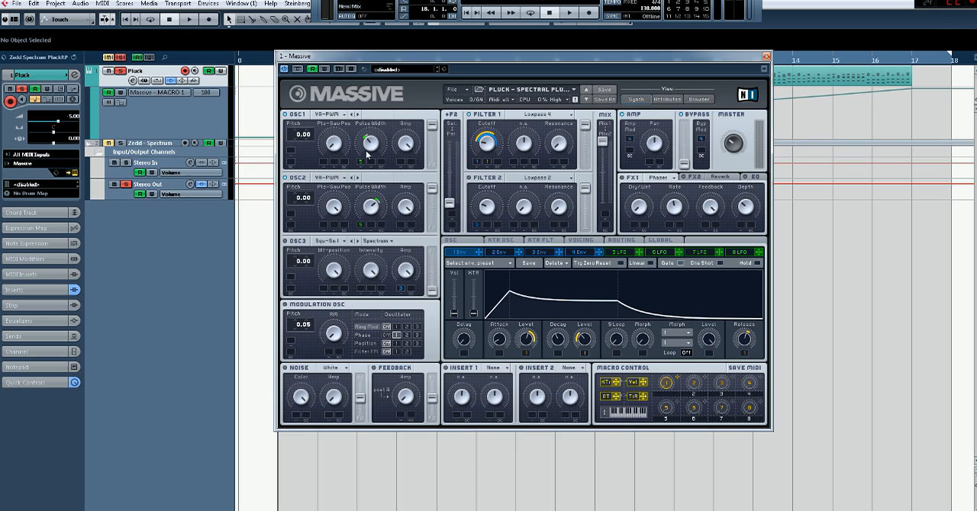
Examine LFO 5, its pulse width modulation on oscillators 1 and 2, and oscillator 2's wavetable choices
{"action": "left_click", "coordinate": [622, 252]}
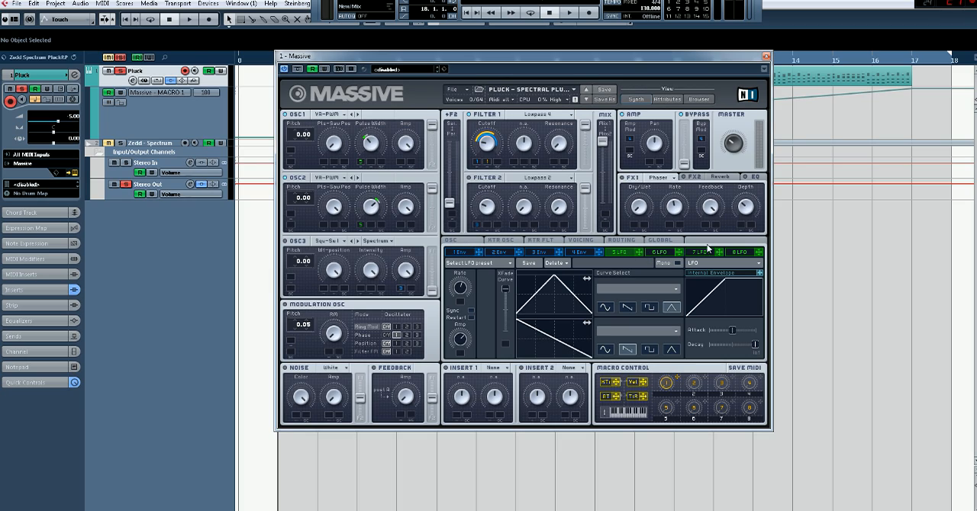
{"action": "left_click_drag", "start_coordinate": [642, 256], "coordinate": [360, 162]}
{"action": "left_click", "coordinate": [320, 178]}
{"action": "left_click", "coordinate": [321, 165]}
{"action": "left_click_drag", "start_coordinate": [375, 202], "coordinate": [376, 206]}
Reposition the Massive window and review the available types for Filter 1, keeping the current one
{"action": "left_click_drag", "start_coordinate": [485, 56], "coordinate": [473, 58]}
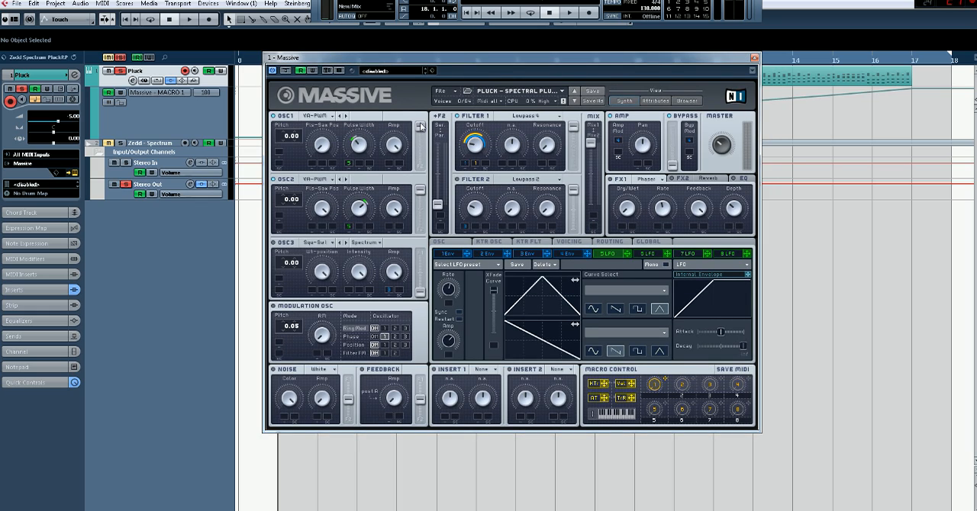
{"action": "left_click", "coordinate": [522, 120]}
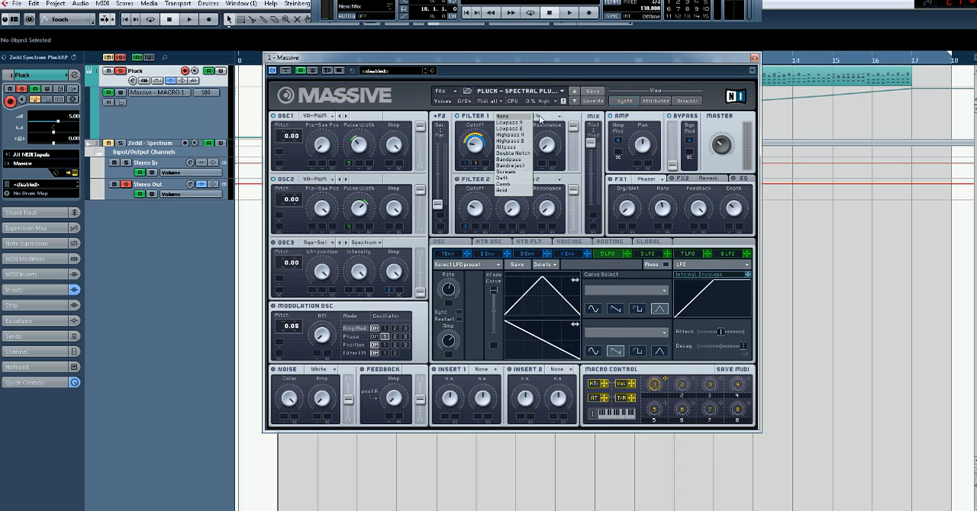
{"action": "left_click", "coordinate": [551, 116]}
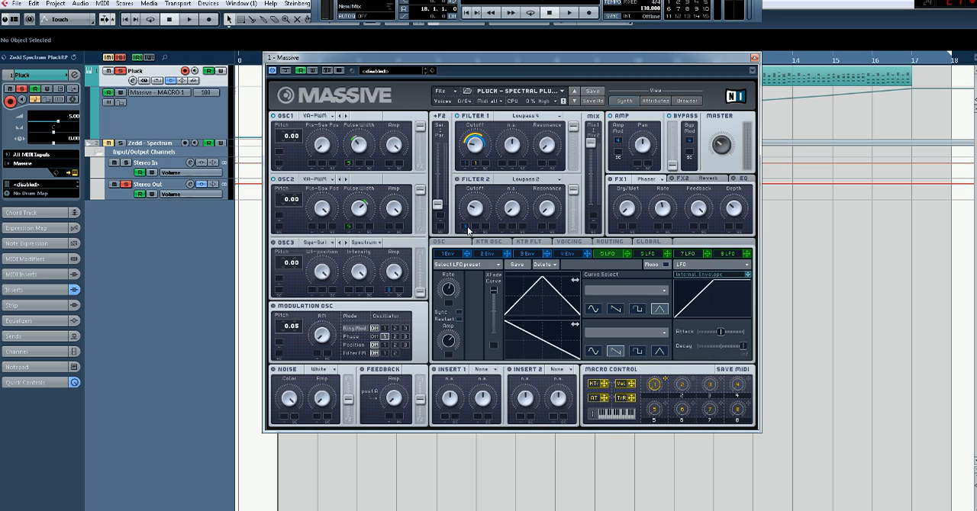
Compare the curves and macro-controlled settings of envelope 1 and envelope 4 in Massive
{"action": "left_click", "coordinate": [446, 255]}
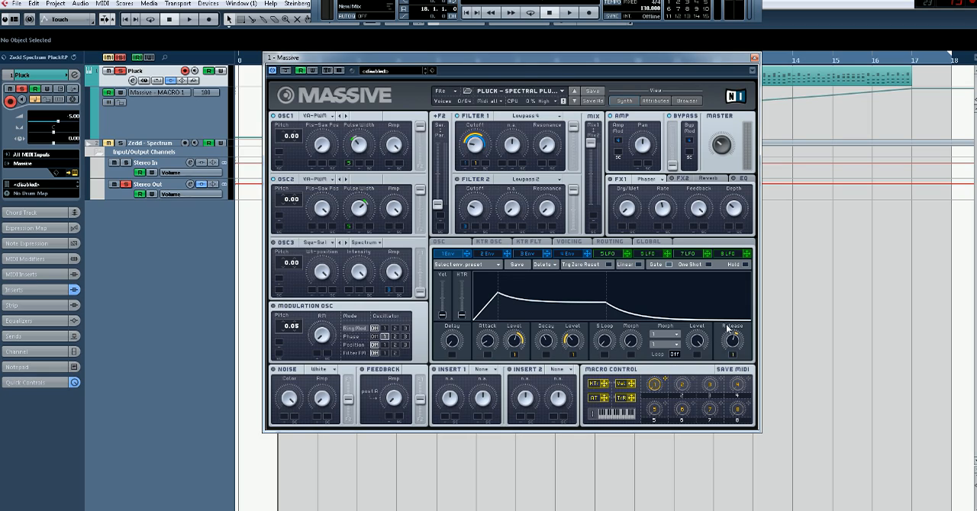
{"action": "left_click", "coordinate": [563, 255]}
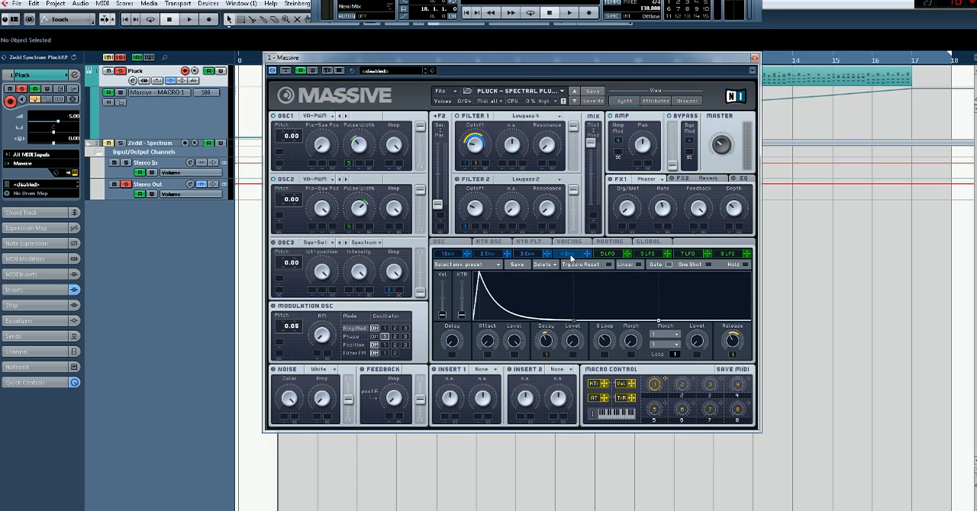
{"action": "left_click", "coordinate": [448, 258]}
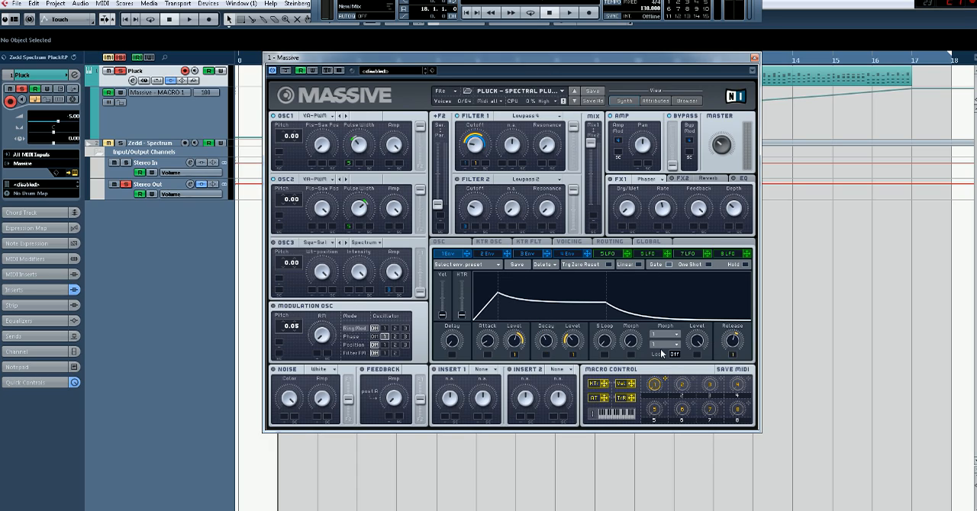
{"action": "left_click", "coordinate": [566, 252]}
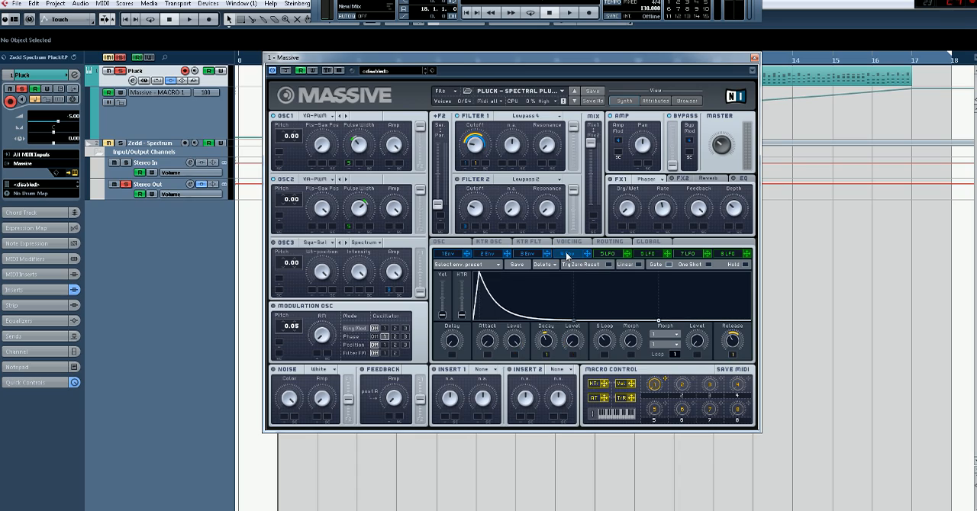
{"action": "left_click", "coordinate": [451, 257]}
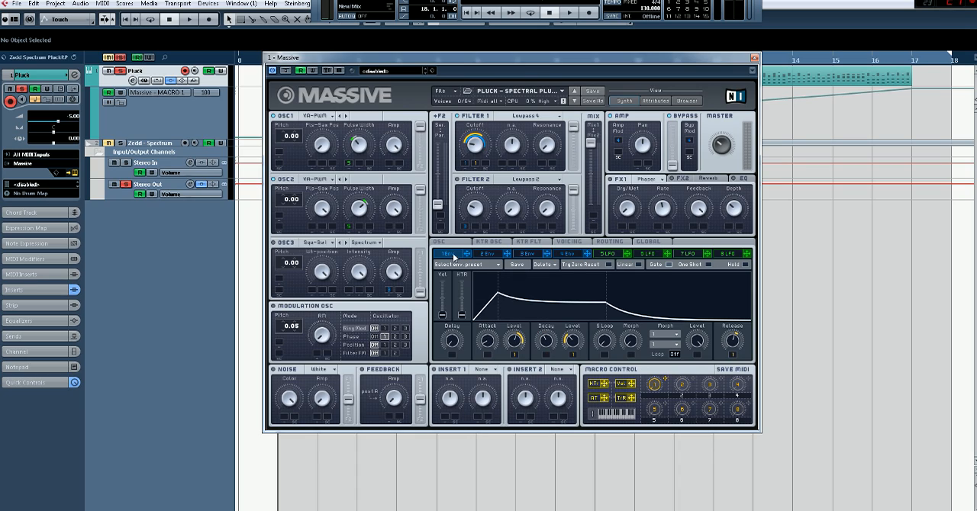
{"action": "left_click", "coordinate": [568, 255]}
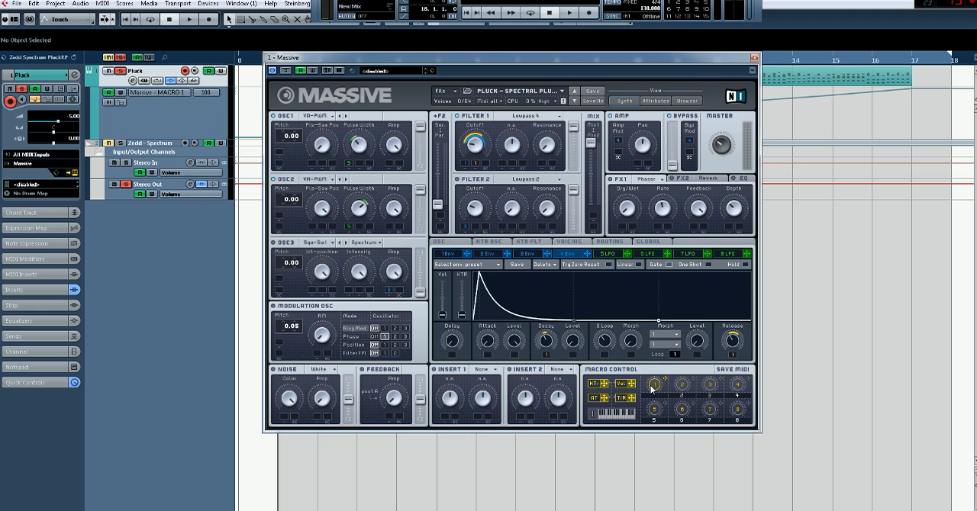
Inspect the notes of the first Massive 01 part in the Key Editor, then close the editor
{"action": "left_click_drag", "start_coordinate": [568, 55], "coordinate": [562, 170]}
{"action": "double_click", "coordinate": [411, 77]}
{"action": "left_click_drag", "start_coordinate": [397, 174], "coordinate": [601, 67]}
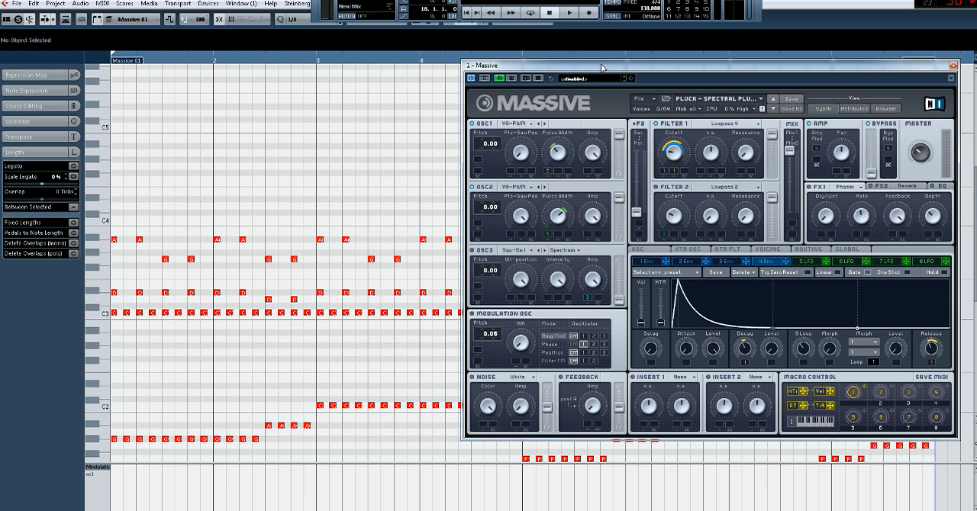
{"action": "left_click", "coordinate": [950, 3]}
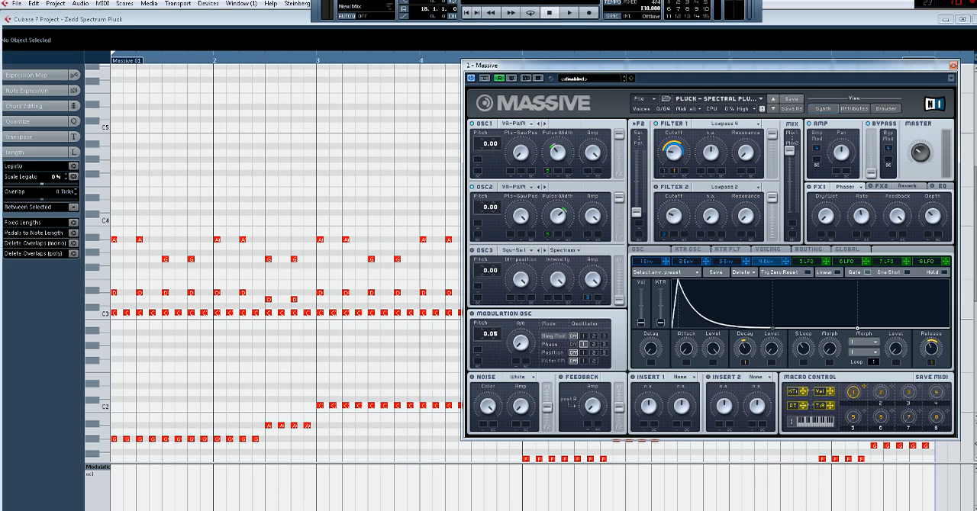
Enlarge the Massive MACRO 1 automation lane and close the Massive window to uncover its curve
{"action": "left_click_drag", "start_coordinate": [582, 70], "coordinate": [378, 182]}
{"action": "left_click_drag", "start_coordinate": [182, 139], "coordinate": [180, 301]}
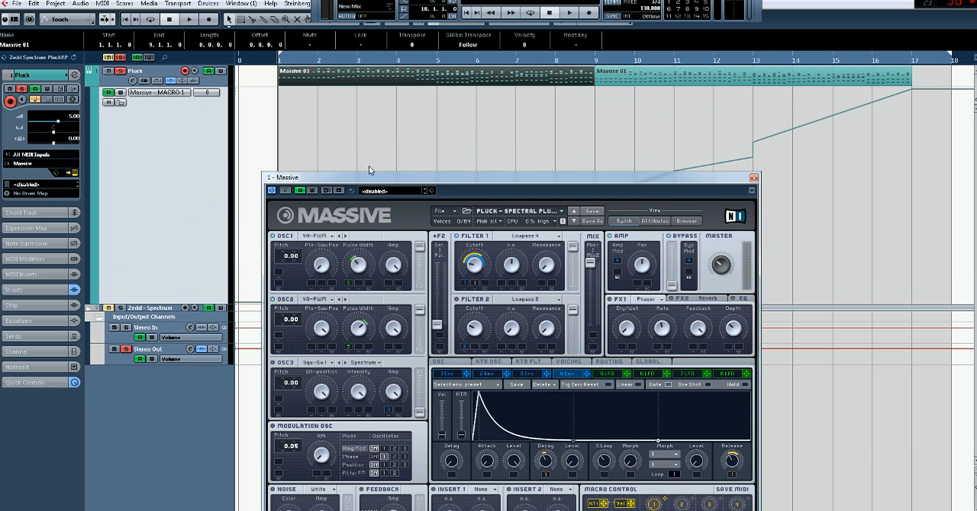
{"action": "left_click", "coordinate": [753, 177]}
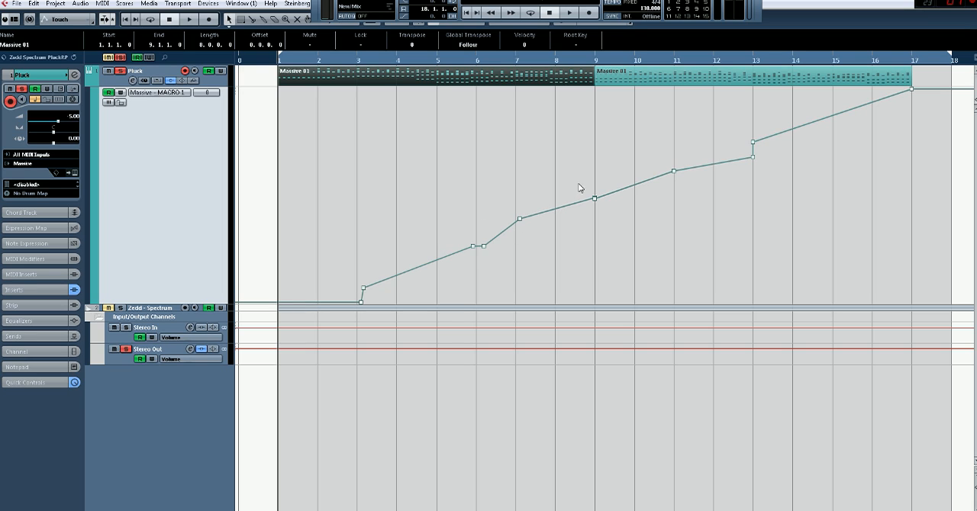
Reopen Massive, play the project to watch the MACRO 1 automation, stop playback and close the instrument
{"action": "left_click", "coordinate": [74, 172]}
{"action": "left_click_drag", "start_coordinate": [482, 175], "coordinate": [428, 70]}
{"action": "key", "text": "space"}
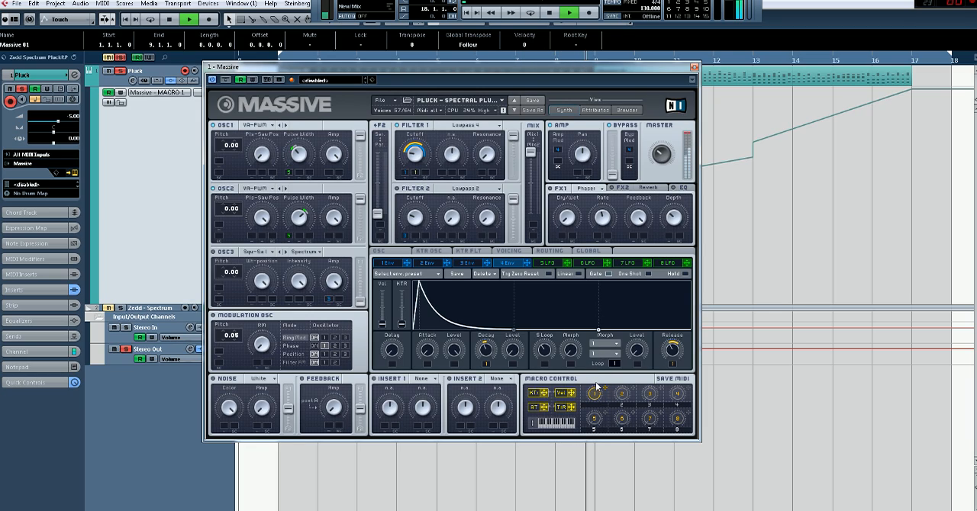
{"action": "key", "text": "space"}
{"action": "left_click", "coordinate": [694, 68]}
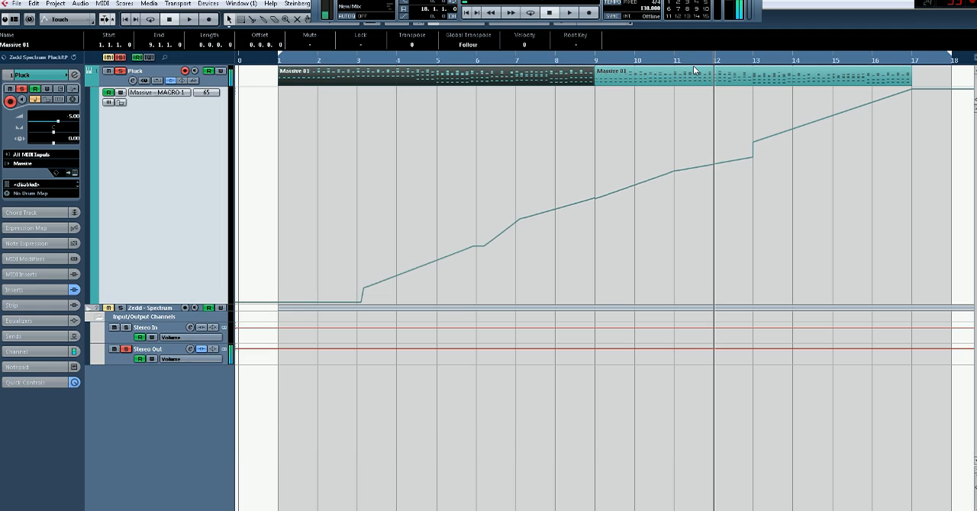
Expand the Pluck track's inserts, bypass all of them and re-enable them
{"action": "left_click", "coordinate": [23, 290]}
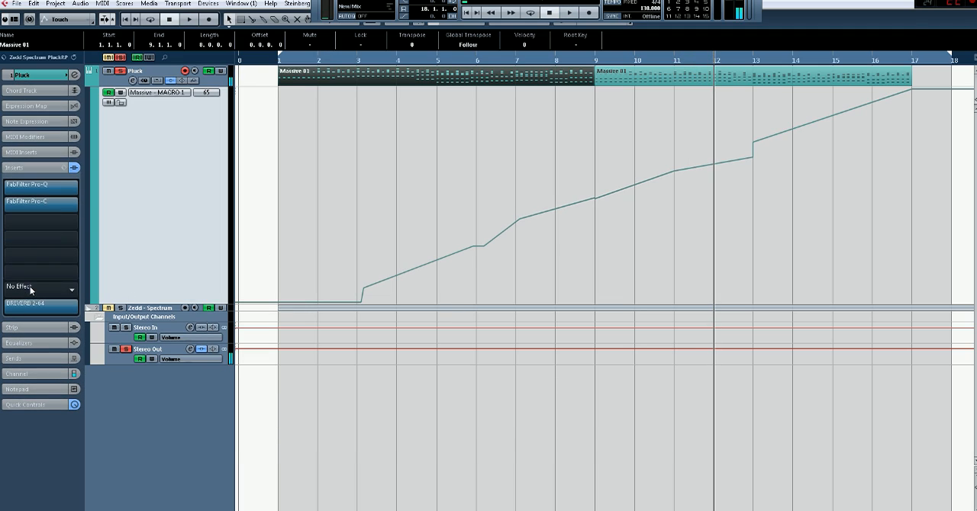
{"action": "left_click", "coordinate": [74, 168]}
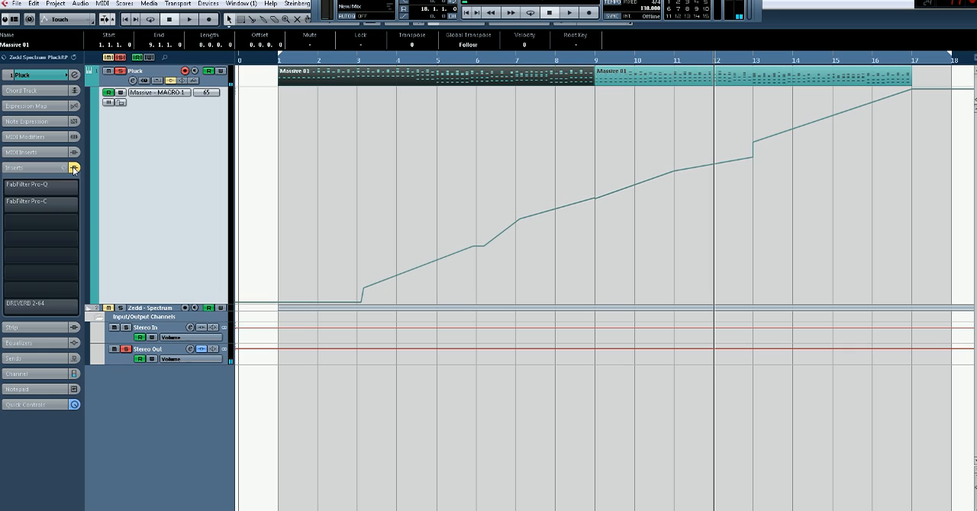
{"action": "left_click", "coordinate": [74, 169]}
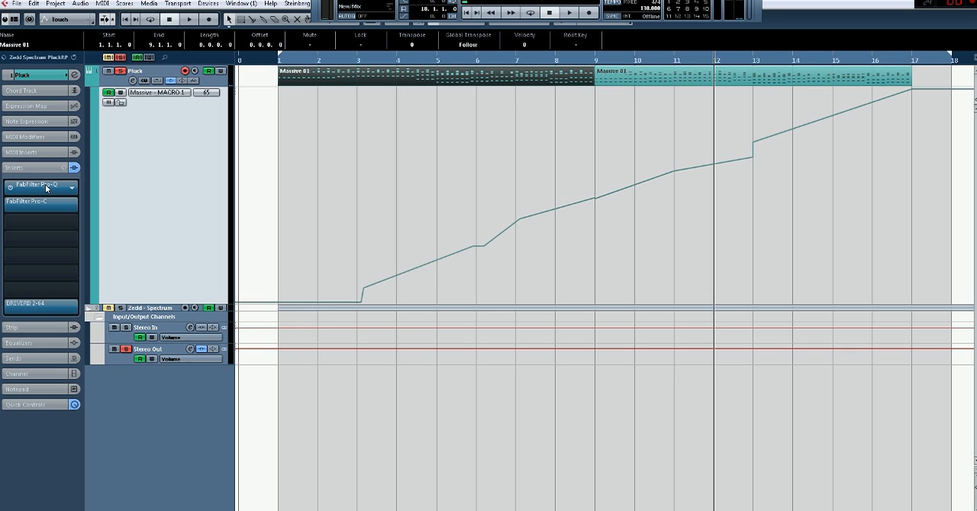
Set the third FabFilter Pro-Q band on the Pluck track to about 287 Hz and -1.08 dB, and close the equalizer
{"action": "left_click", "coordinate": [48, 186]}
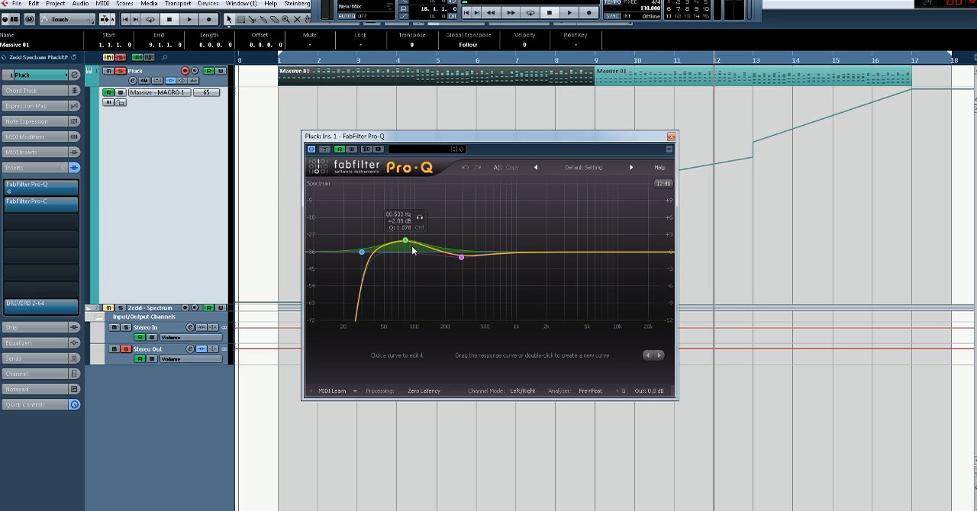
{"action": "left_click_drag", "start_coordinate": [461, 257], "coordinate": [462, 260]}
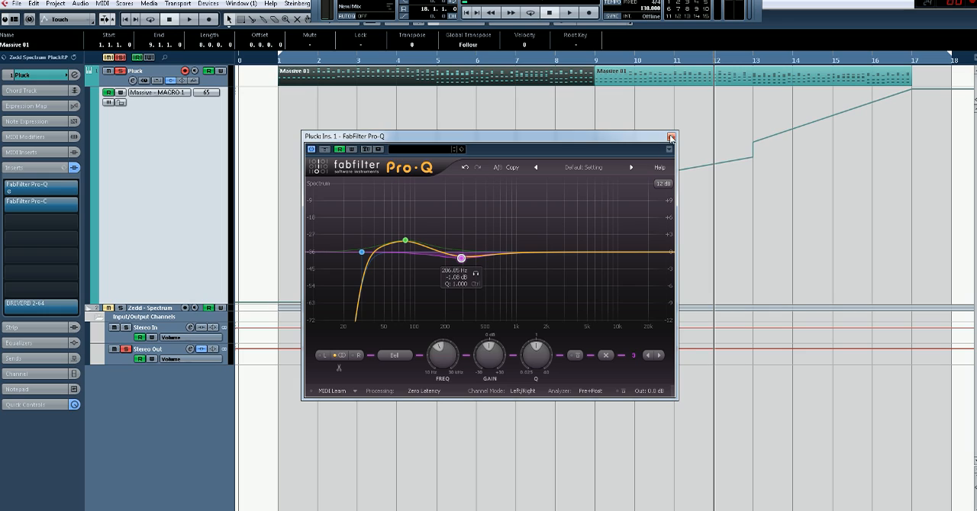
{"action": "left_click", "coordinate": [671, 138]}
Review the FabFilter Pro-C compressor settings on the Pluck track and audition them during playback, then close the plug-in
{"action": "left_click", "coordinate": [10, 204]}
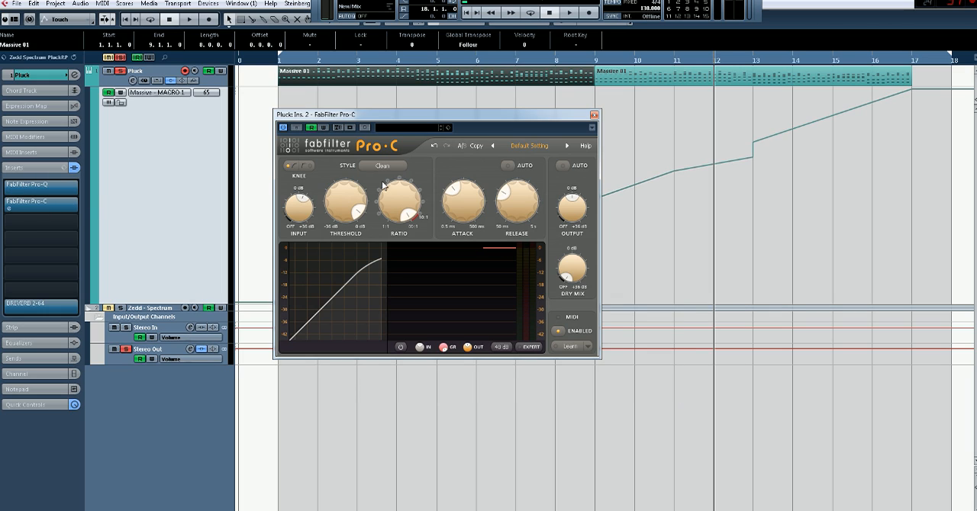
{"action": "mouse_move", "coordinate": [304, 203]}
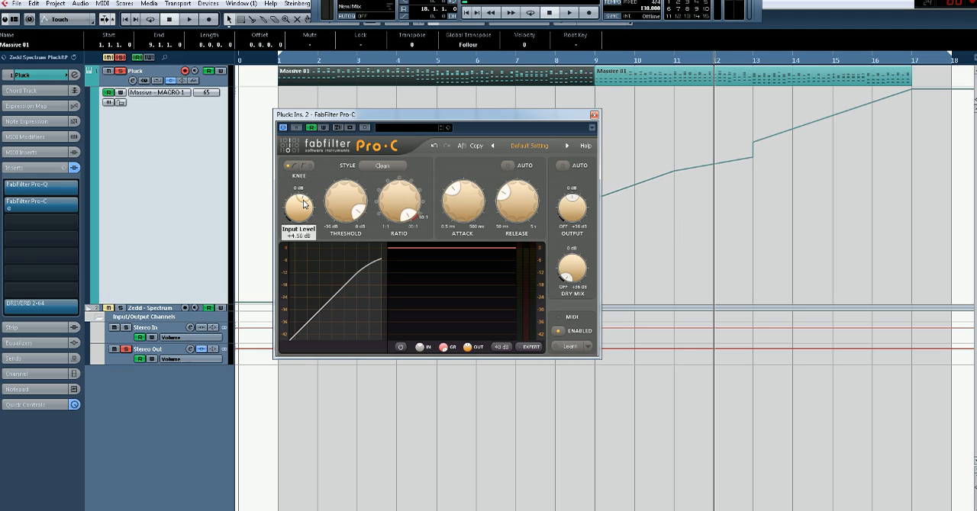
{"action": "mouse_move", "coordinate": [464, 200]}
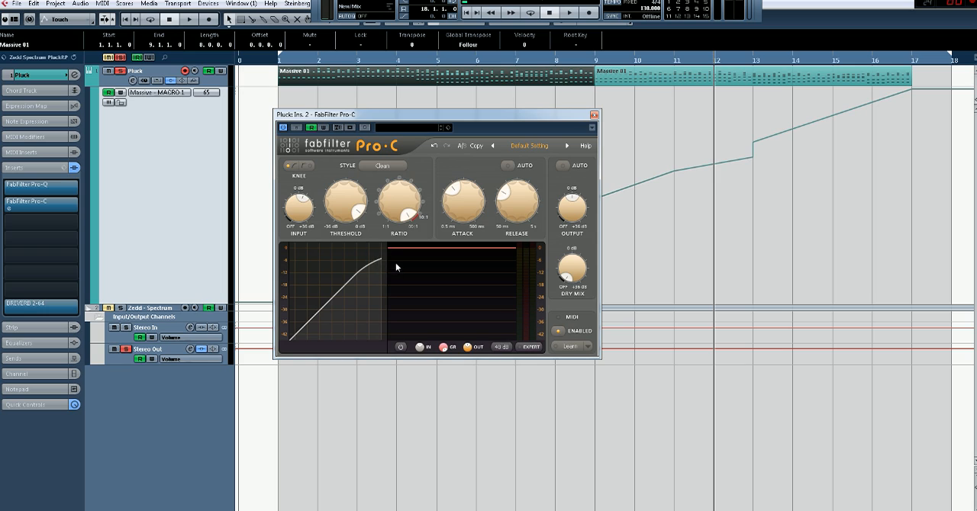
{"action": "key", "text": "space"}
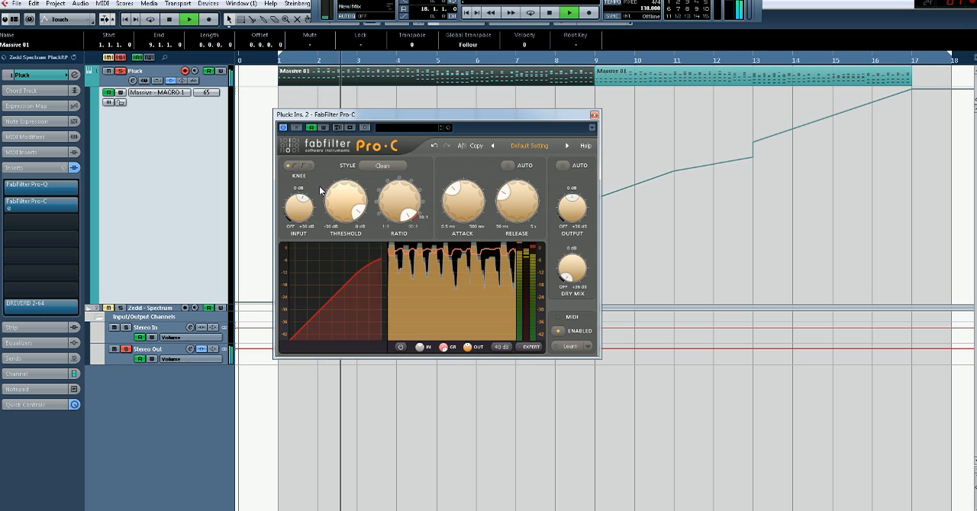
{"action": "key", "text": "space"}
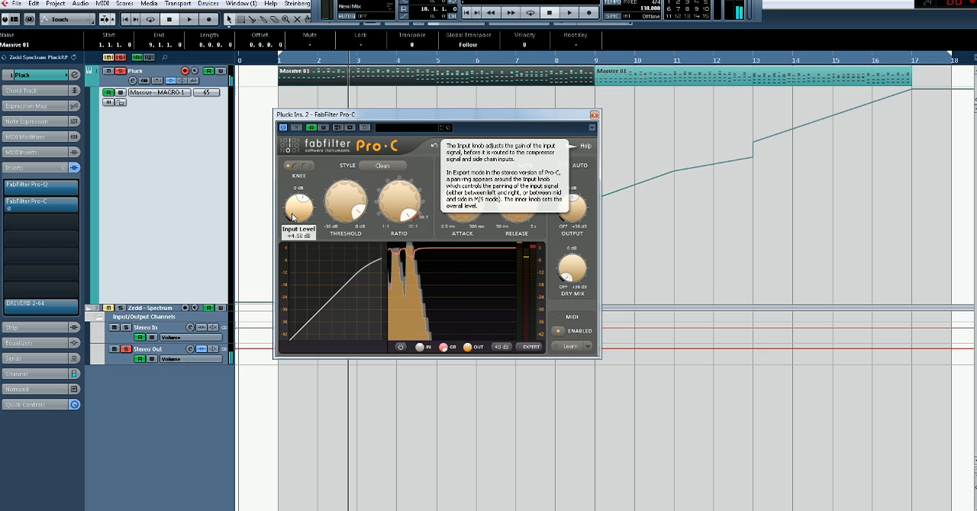
{"action": "left_click", "coordinate": [594, 114]}
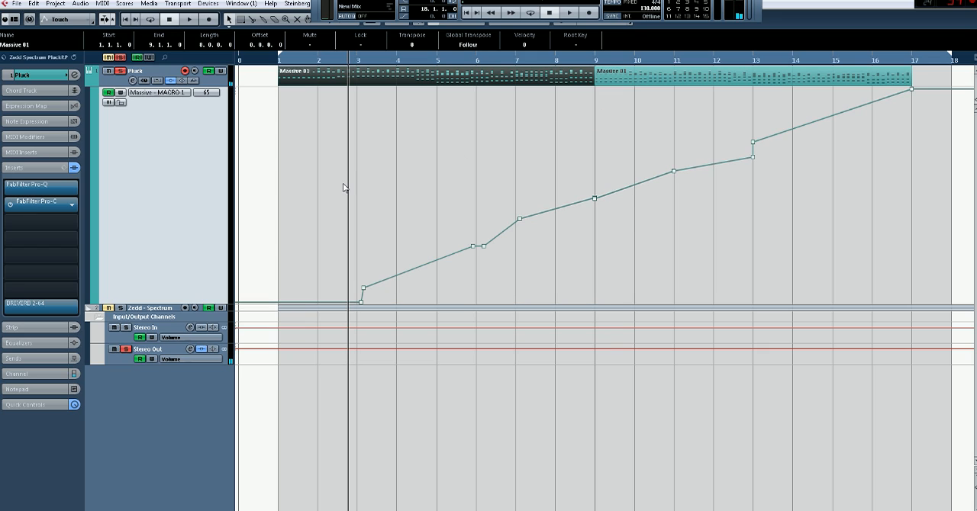
Review the BREVERB 2-64 Hall reverb settings on the Pluck track and close the plug-in
{"action": "left_click", "coordinate": [46, 305]}
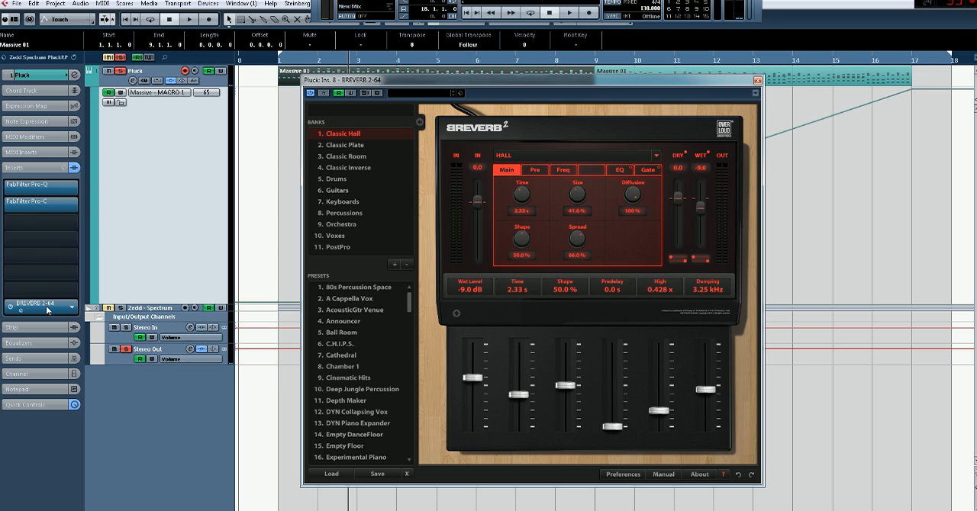
{"action": "left_click", "coordinate": [758, 82]}
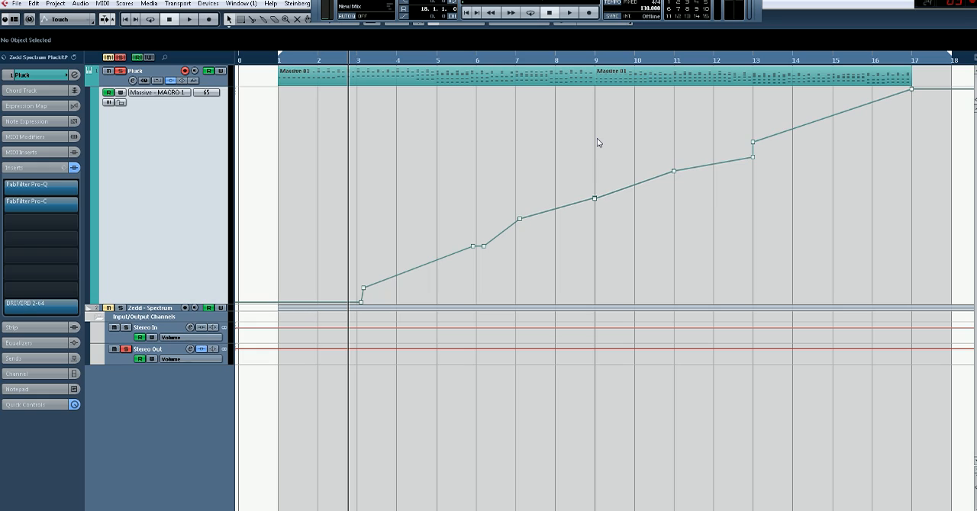